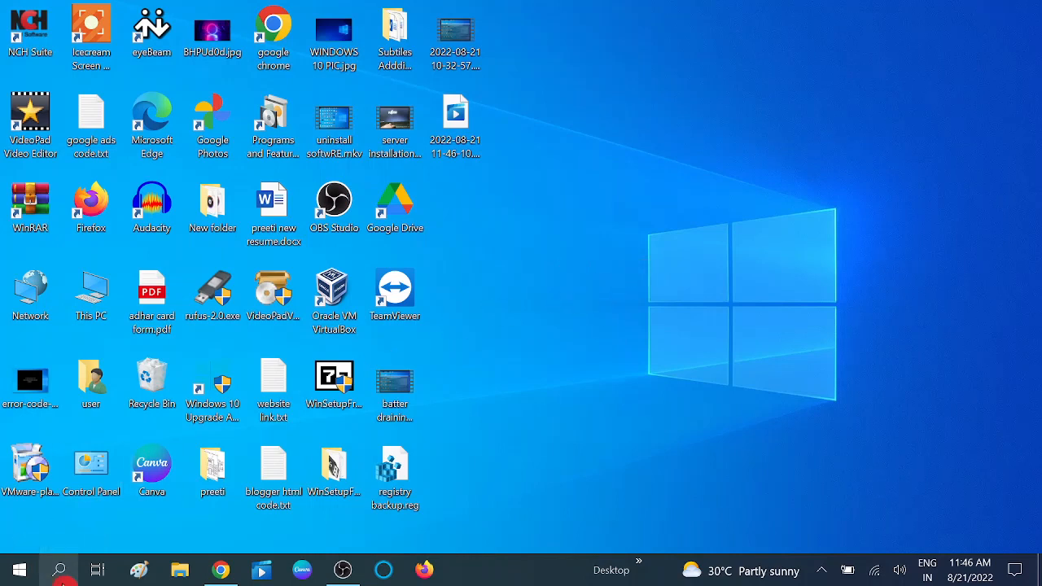
Step: Search Windows for "task s" and open Task Scheduler
click(60, 576)
text(tas)
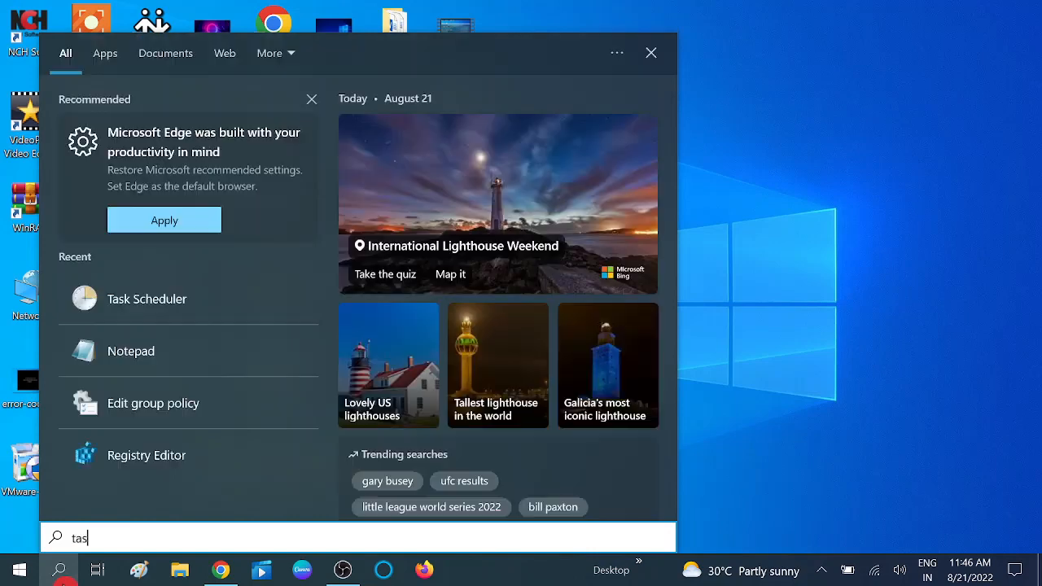
text(k)
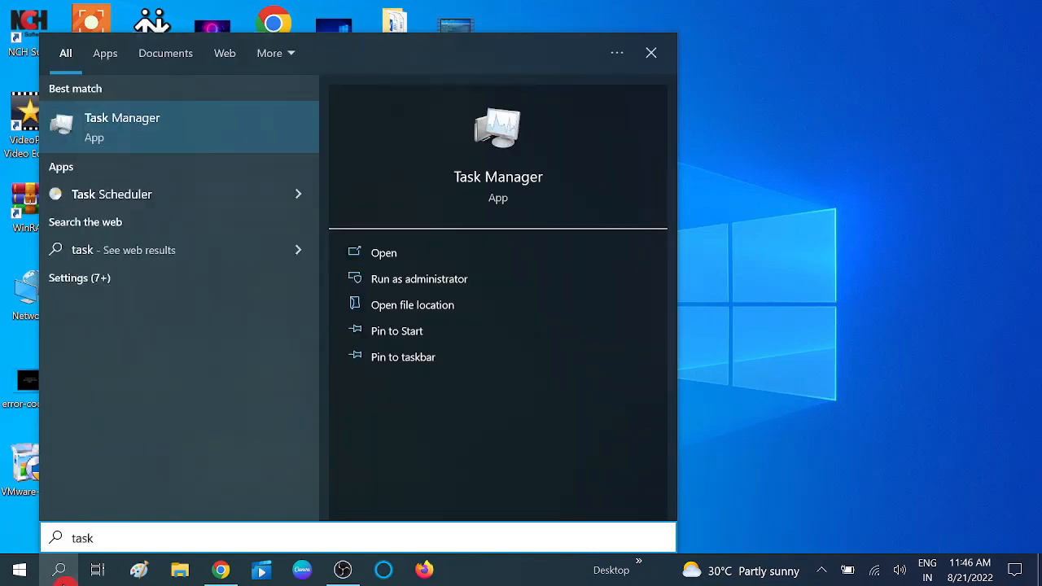
text( s)
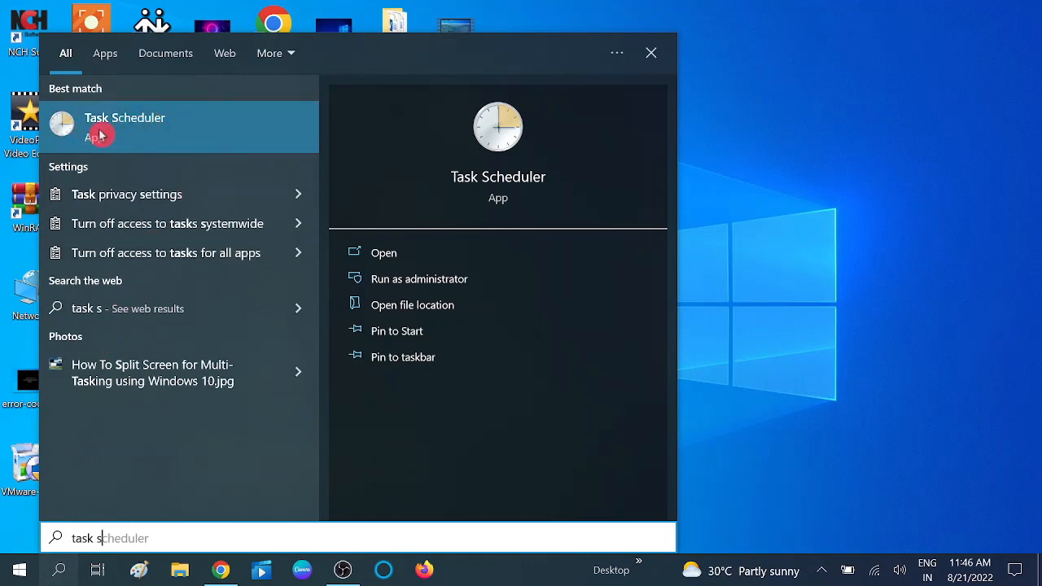
click(148, 132)
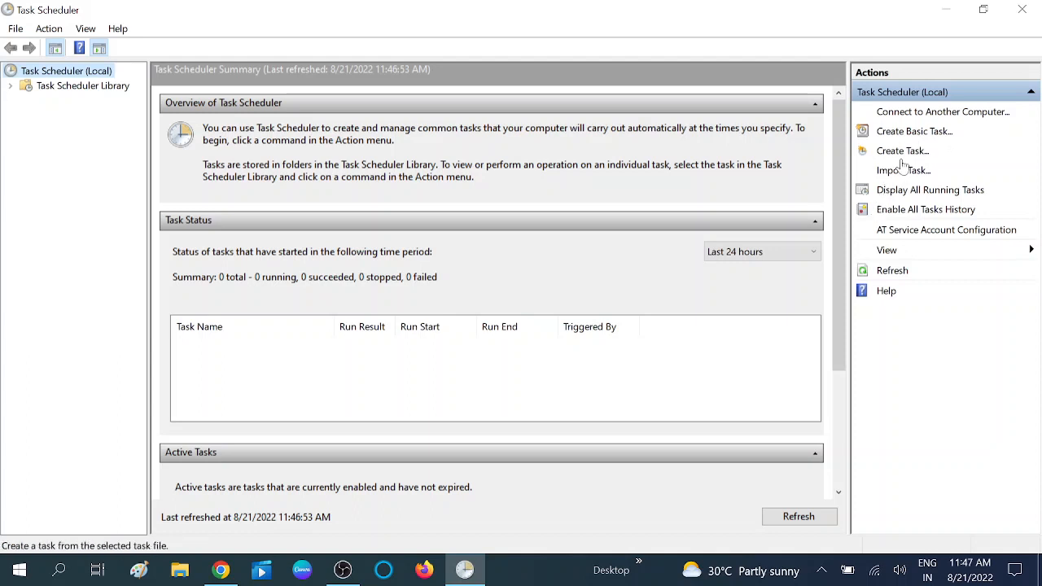
click(912, 135)
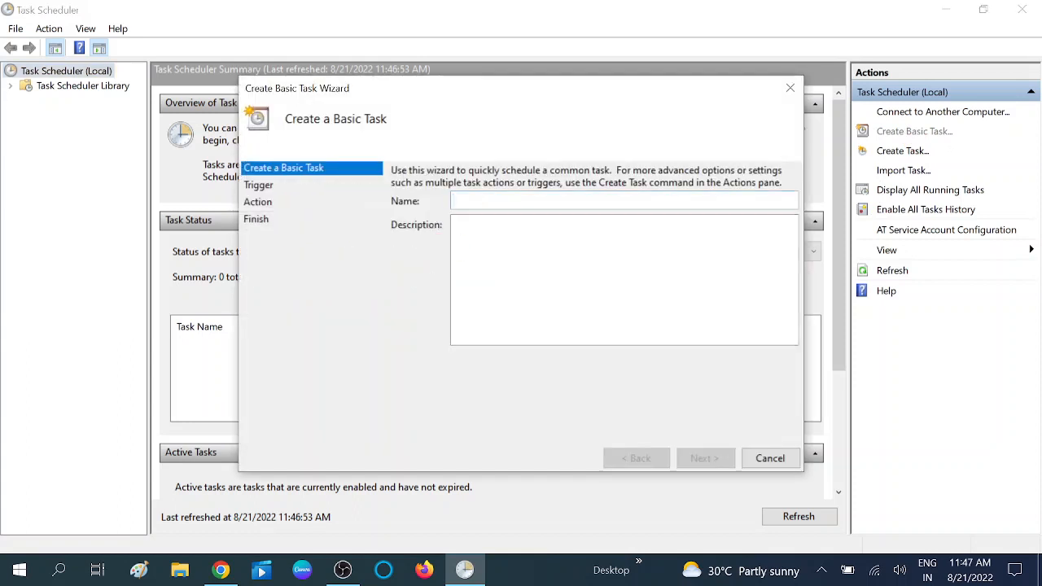
text(Shu)
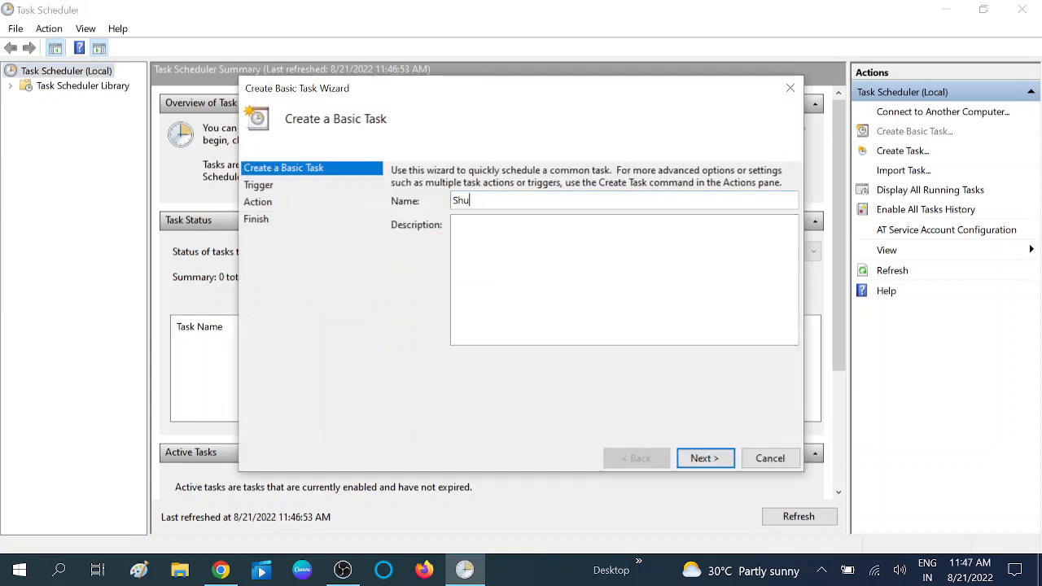
text(tdown @12)
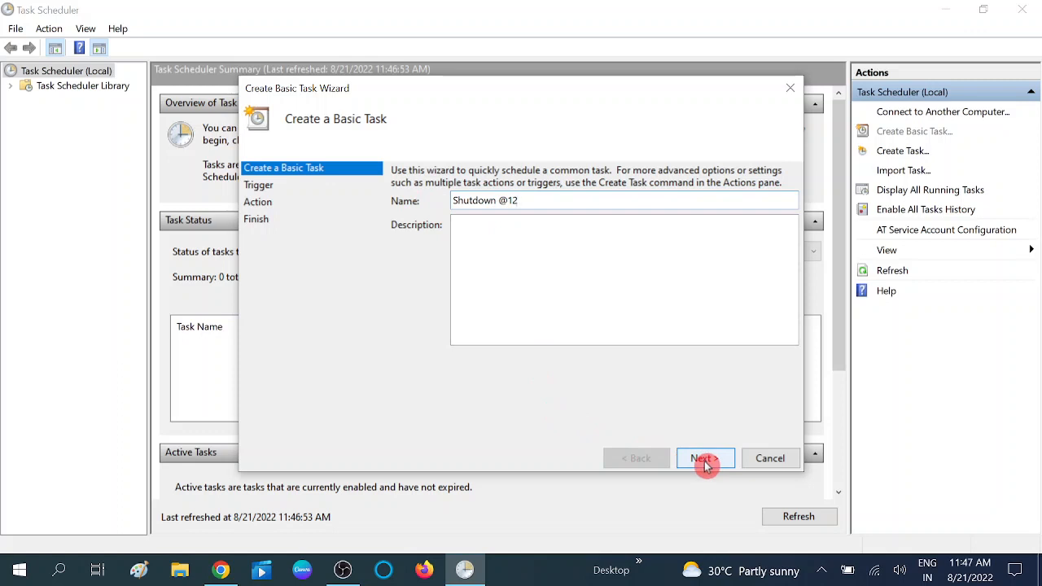
key(BackSpace)
text(PM)
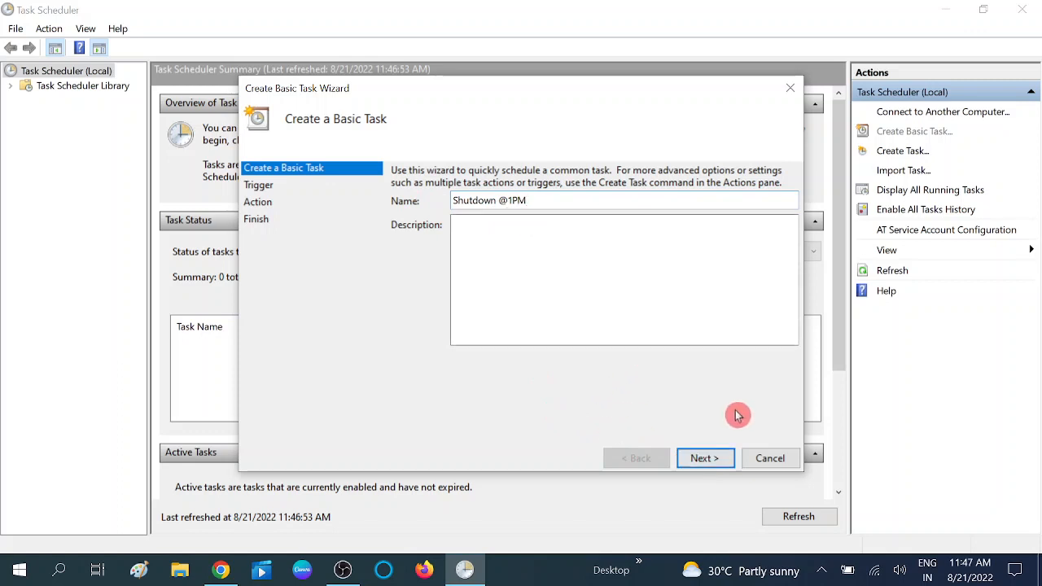
click(703, 461)
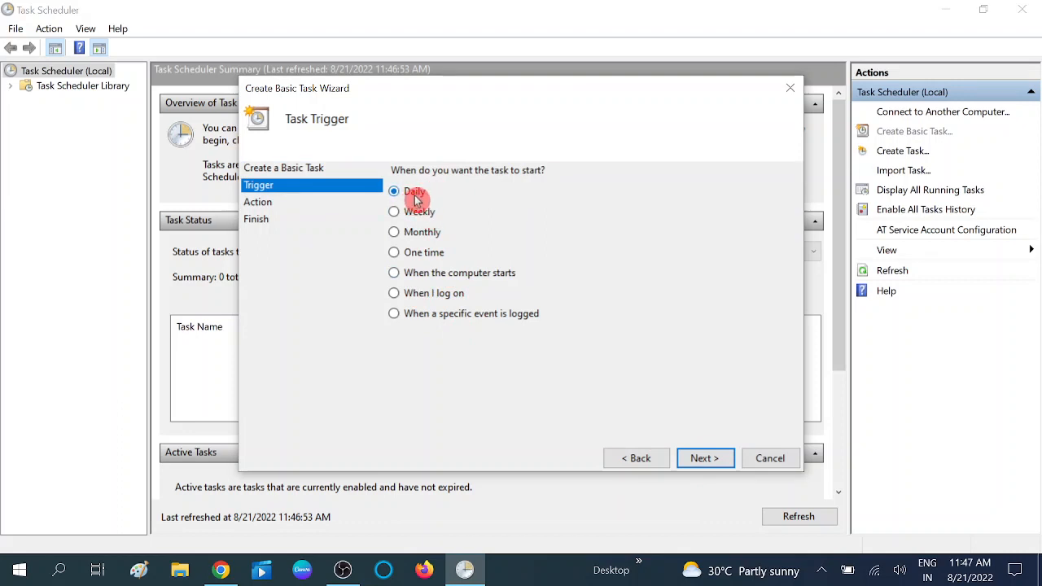
Step: Set the task to trigger one time, with 8/21/2022 as its start date
click(414, 254)
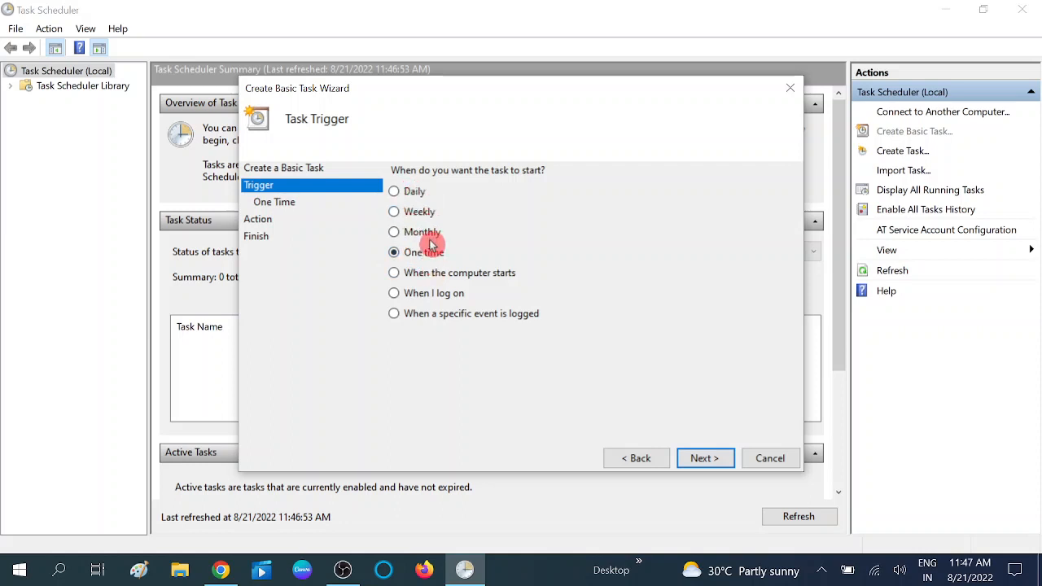
click(702, 458)
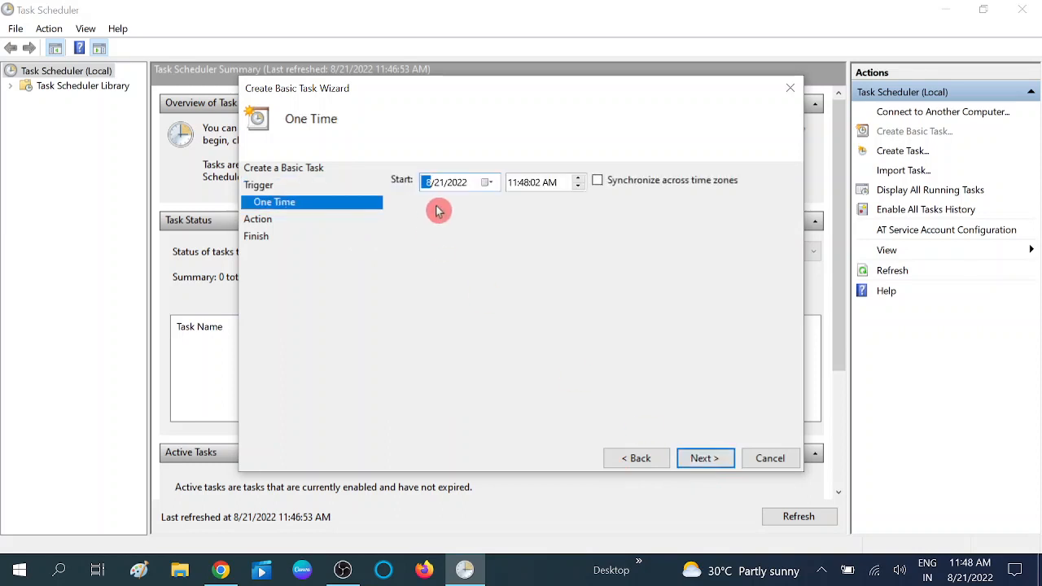
click(491, 183)
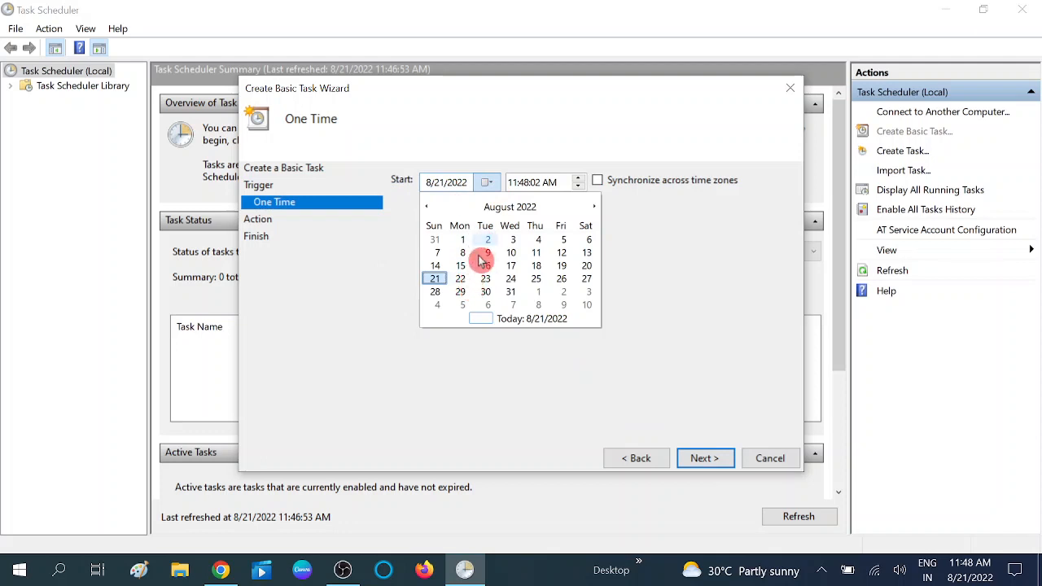
click(432, 280)
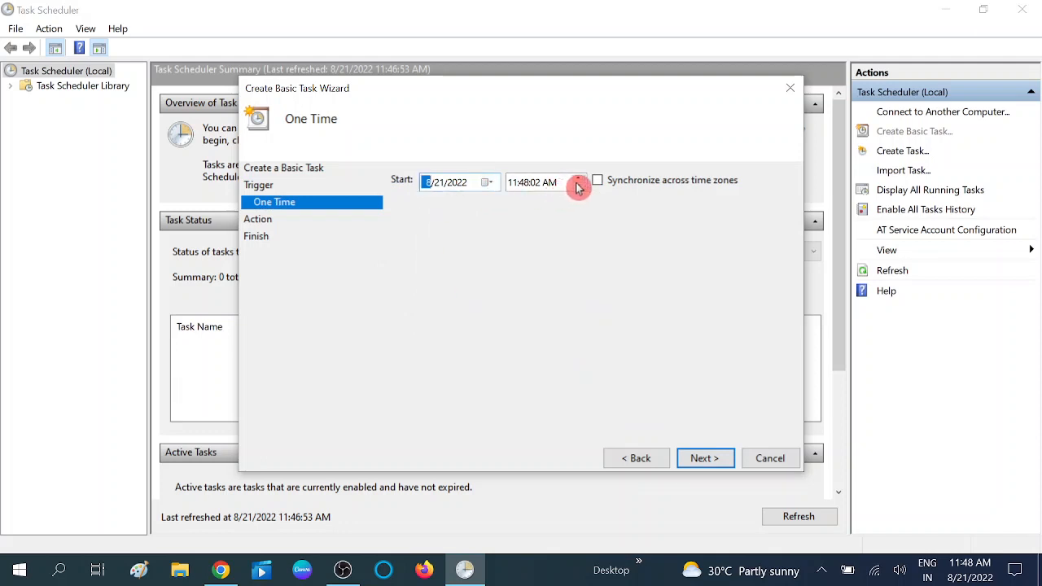
Step: Set the one-time trigger's start time to 11:52:02 AM and continue to the task's action
click(521, 186)
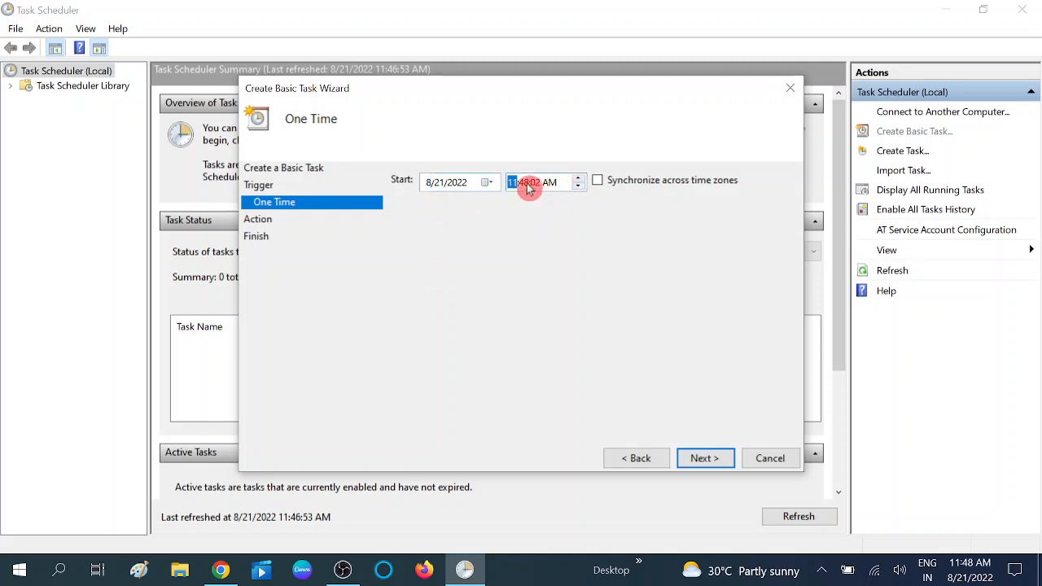
click(526, 185)
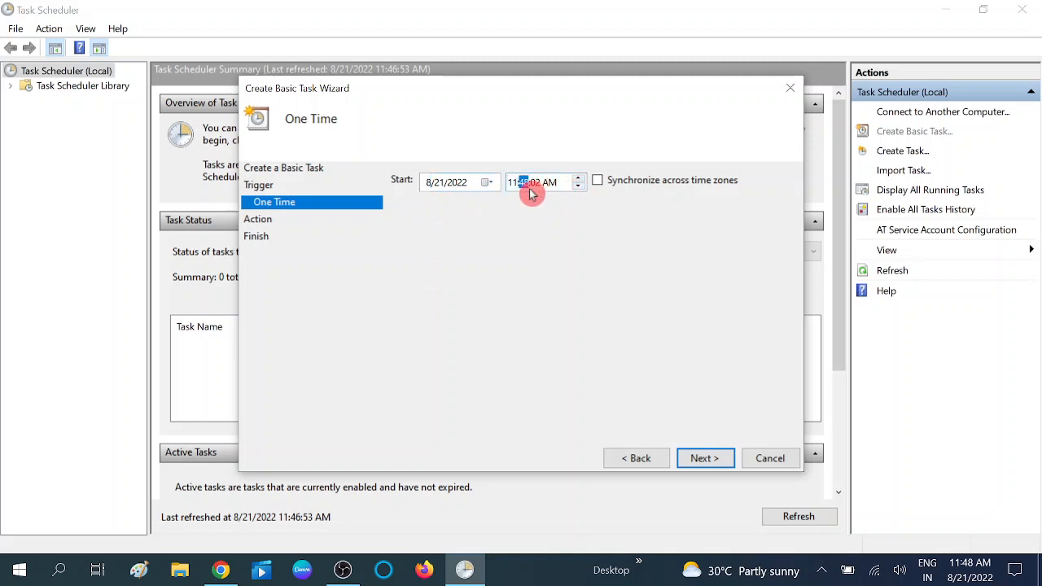
click(579, 178)
click(580, 178)
click(579, 178)
click(580, 178)
click(507, 182)
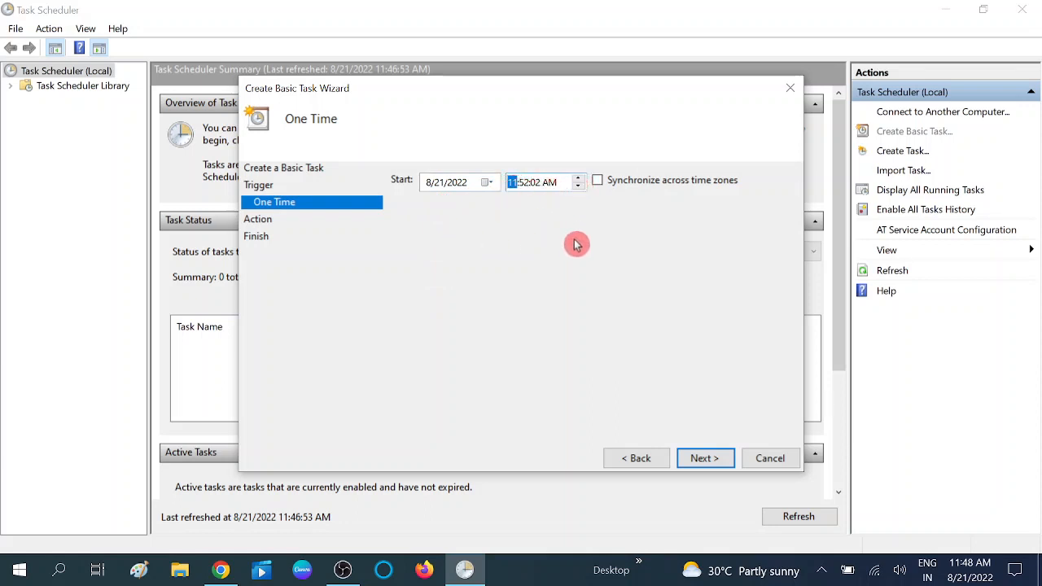
click(705, 458)
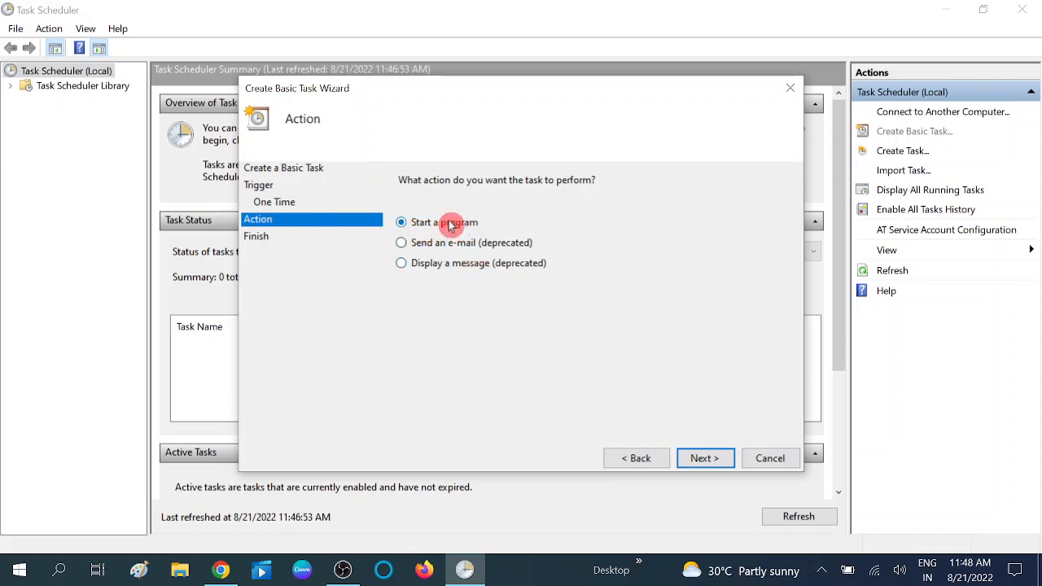
Step: Make the task start the program "Shutdown@1PM" with the arguments "/s /f /t 0"
click(698, 459)
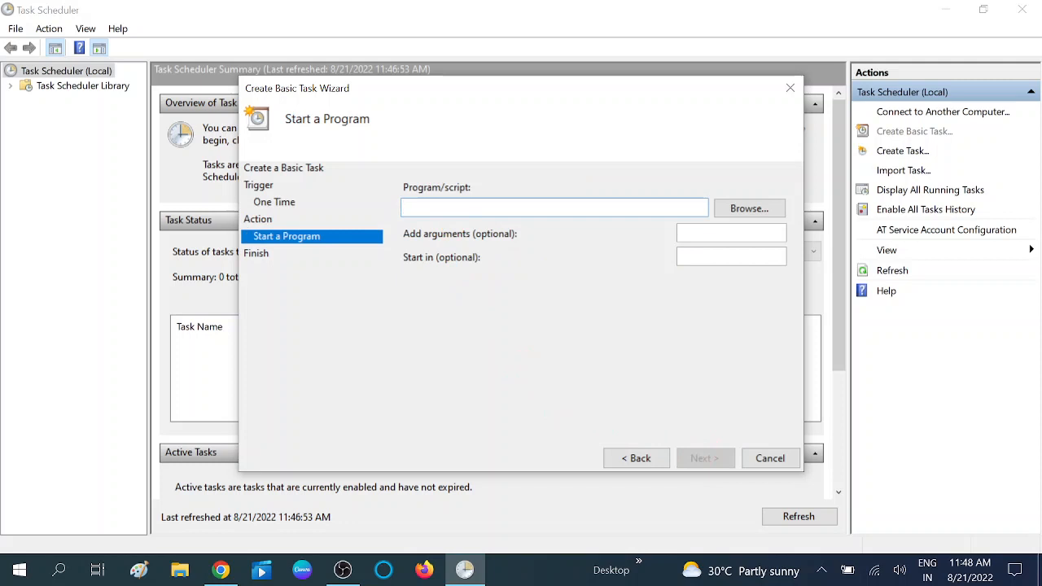
text(S)
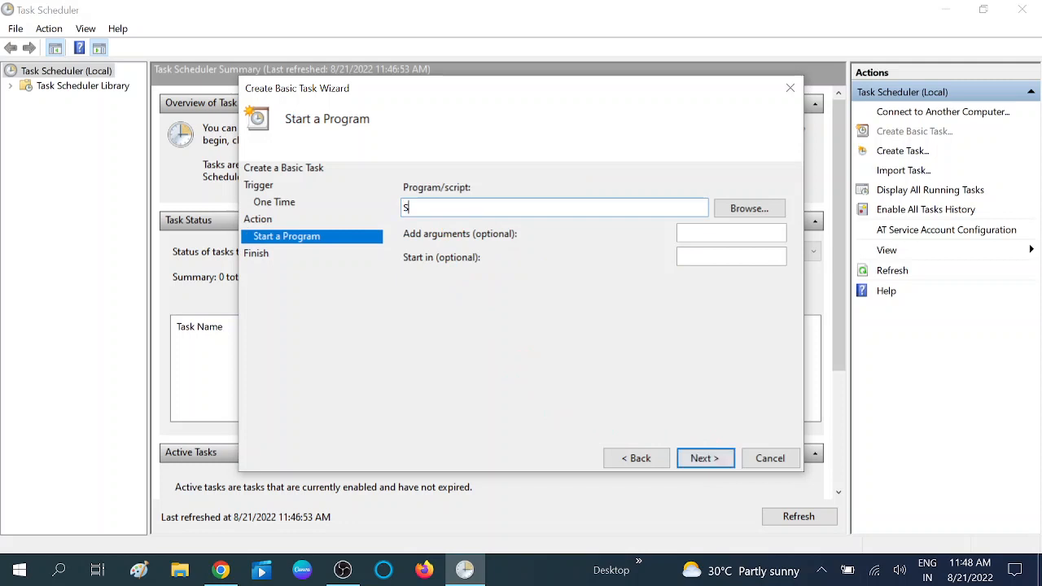
text(hutdown@1PM)
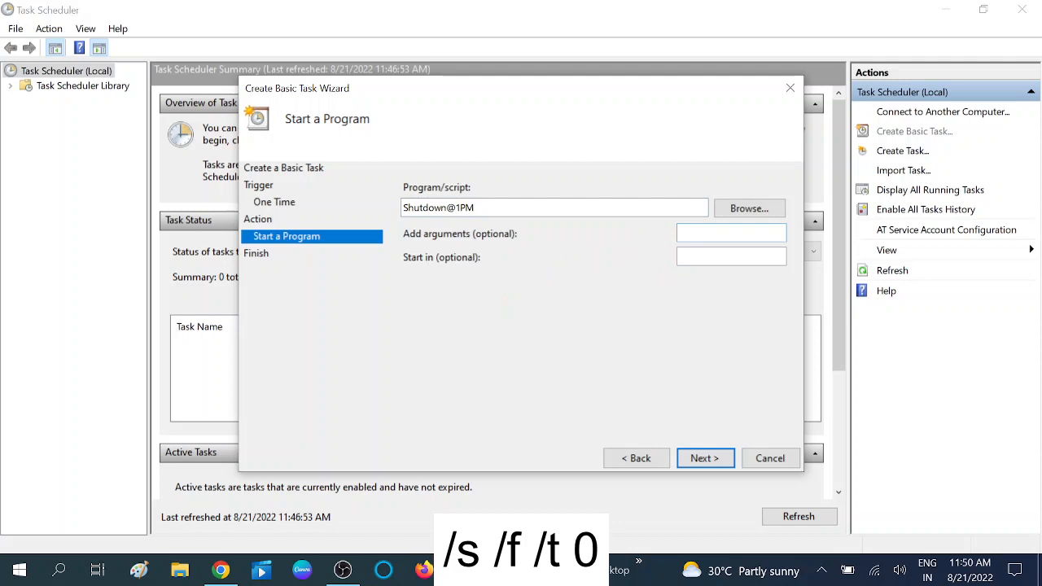
text(s /f /t 0)
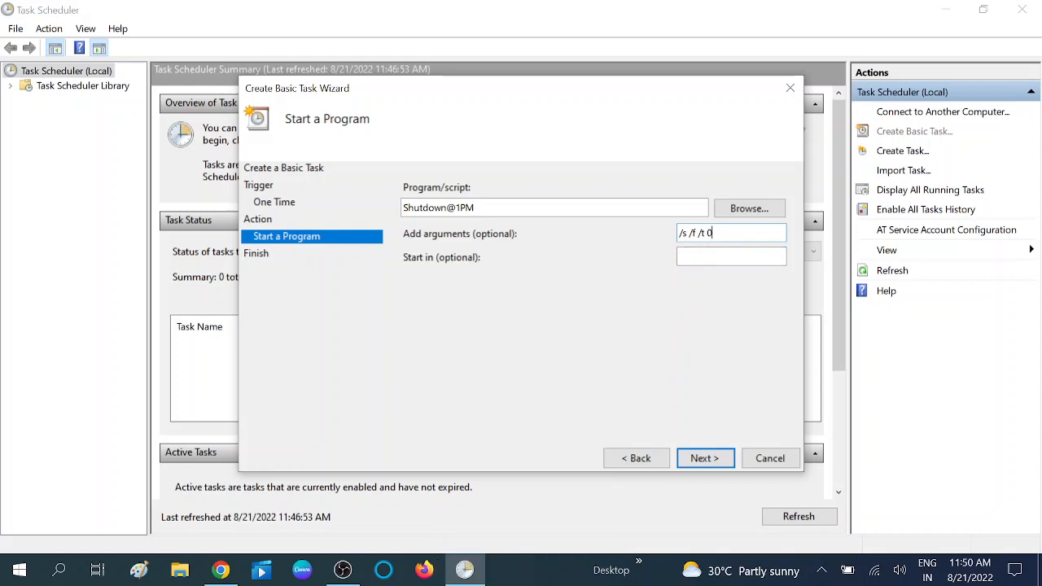
Step: Proceed to the task summary and finish creating the scheduled shutdown task
click(700, 460)
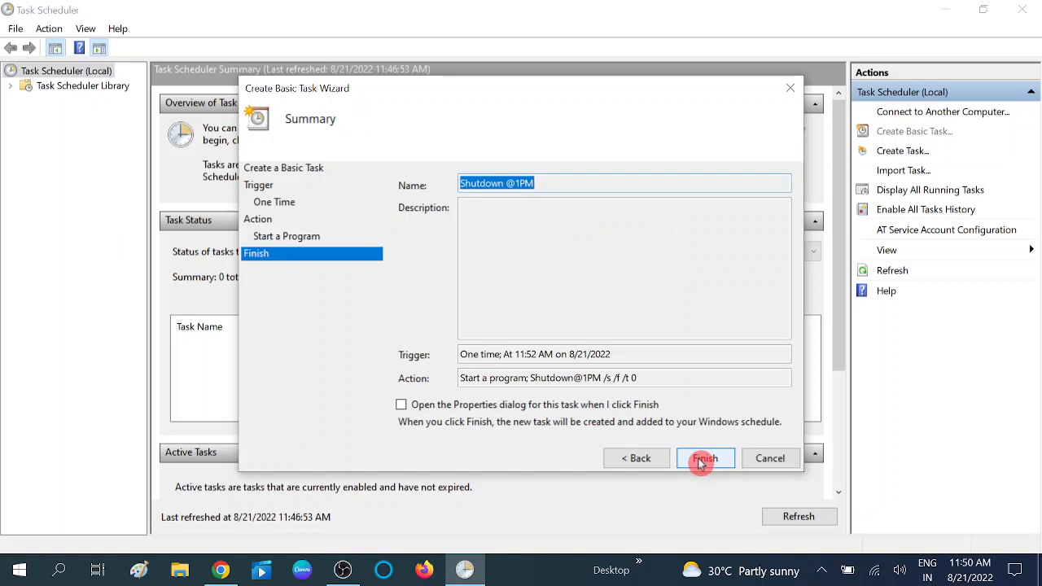
key(Tab)
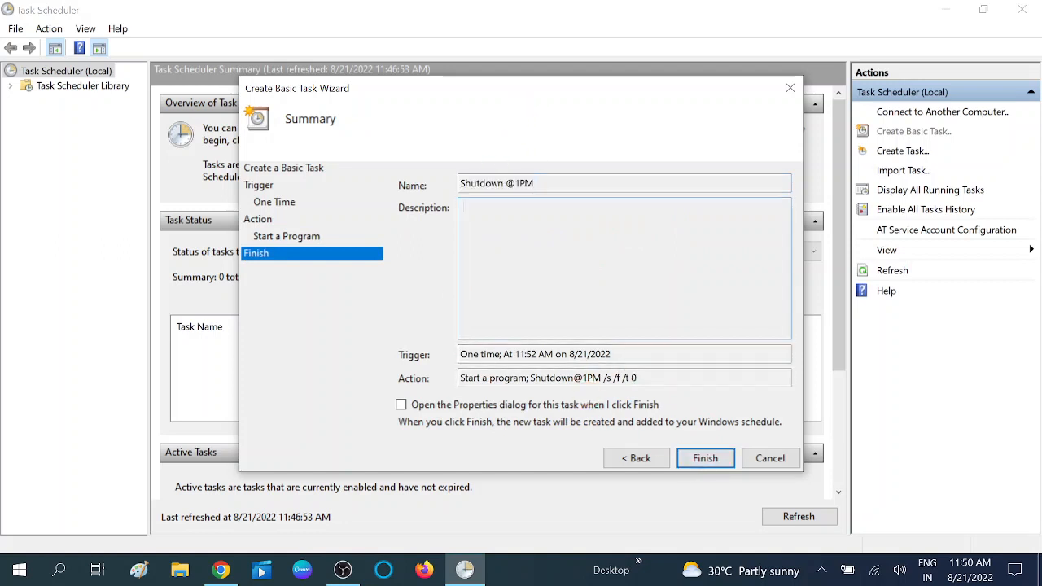
click(705, 464)
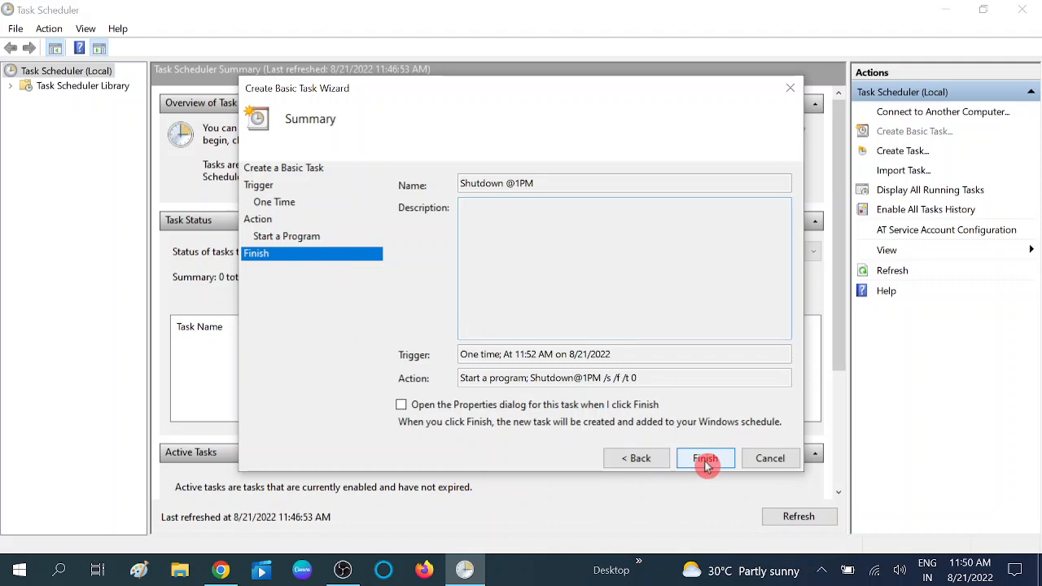